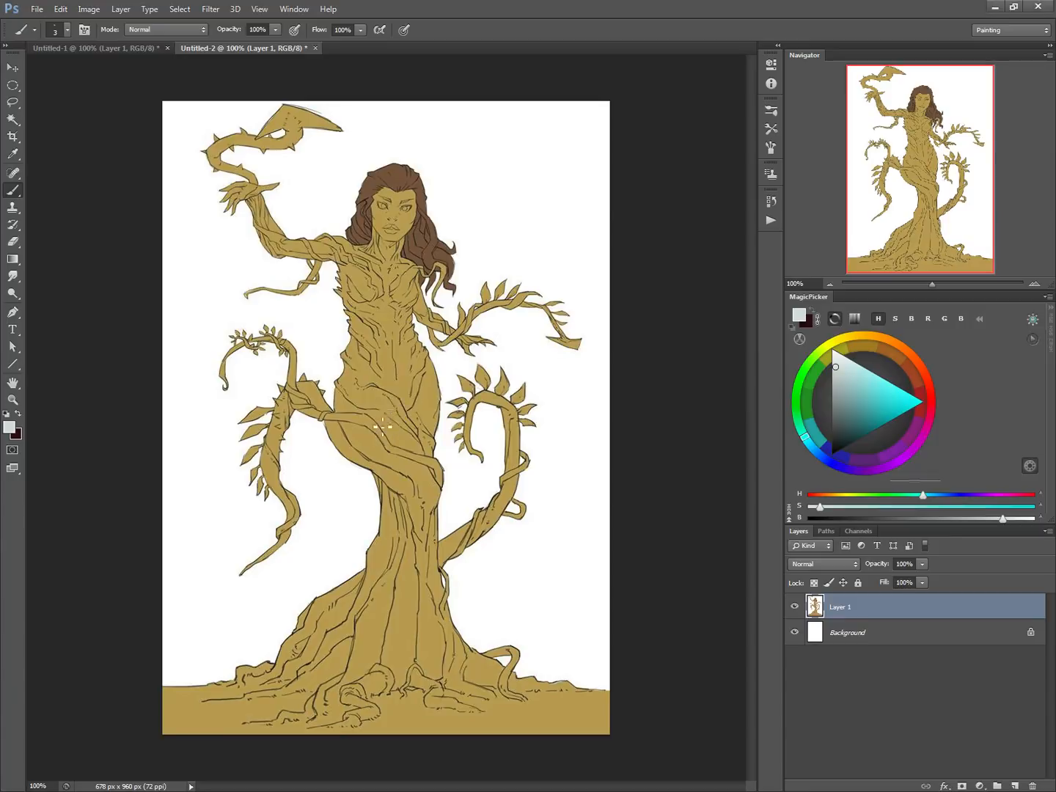
# Step: Duplicate the figure's Layer 1 and merge the original into the Background layer
pyautogui.moveTo(816, 610); pyautogui.dragTo(1015, 785)
pyautogui.hotkey('alt', '[')
pyautogui.hotkey('ctrl', 'e')
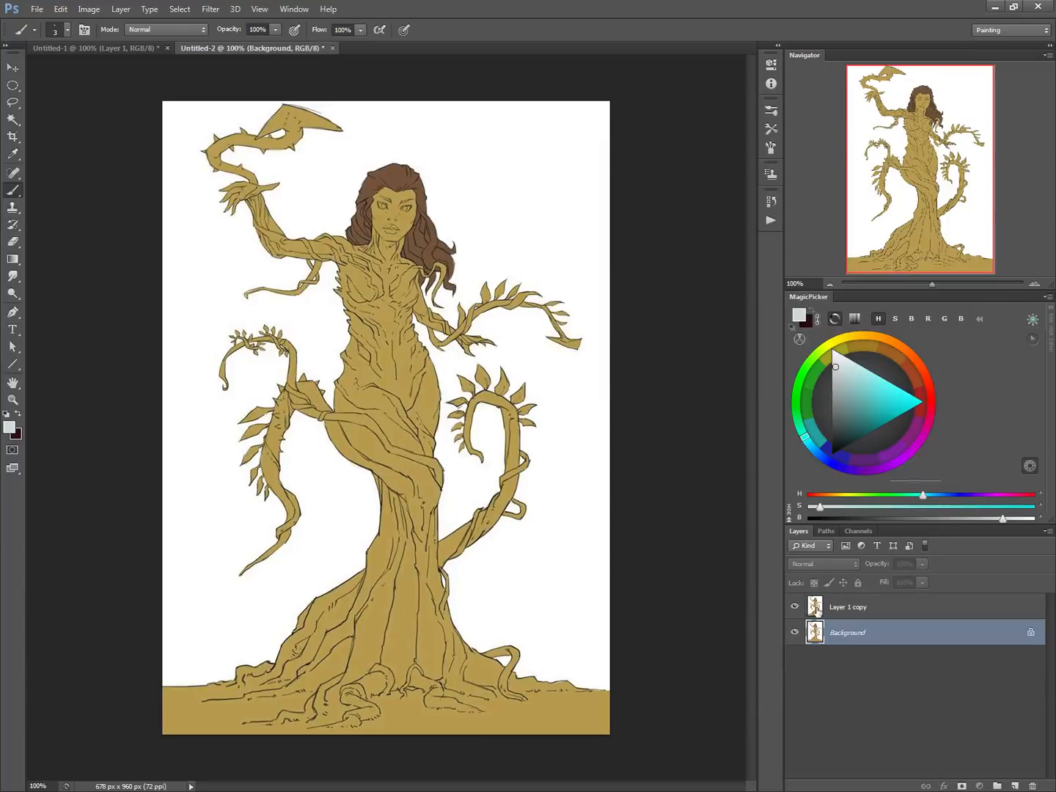
# Step: Add a new empty layer above Layer 1 copy
pyautogui.hotkey('alt', ']')
pyautogui.hotkey('ctrl', 'shift', 'n')
pyautogui.click(503, 219)
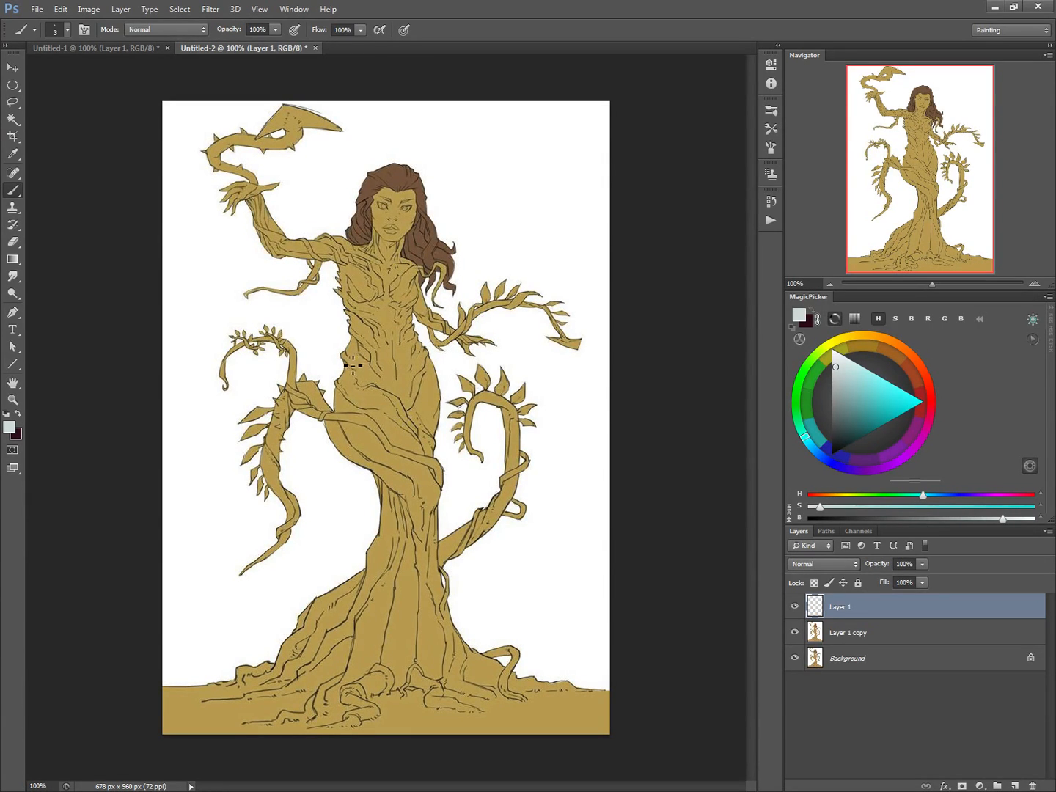
# Step: Set the brush color to pure red and sketch gesture lines from the figure's hip across the thigh and down the lower leg
pyautogui.moveTo(336, 406); pyautogui.dragTo(439, 501)
pyautogui.click(932, 399)
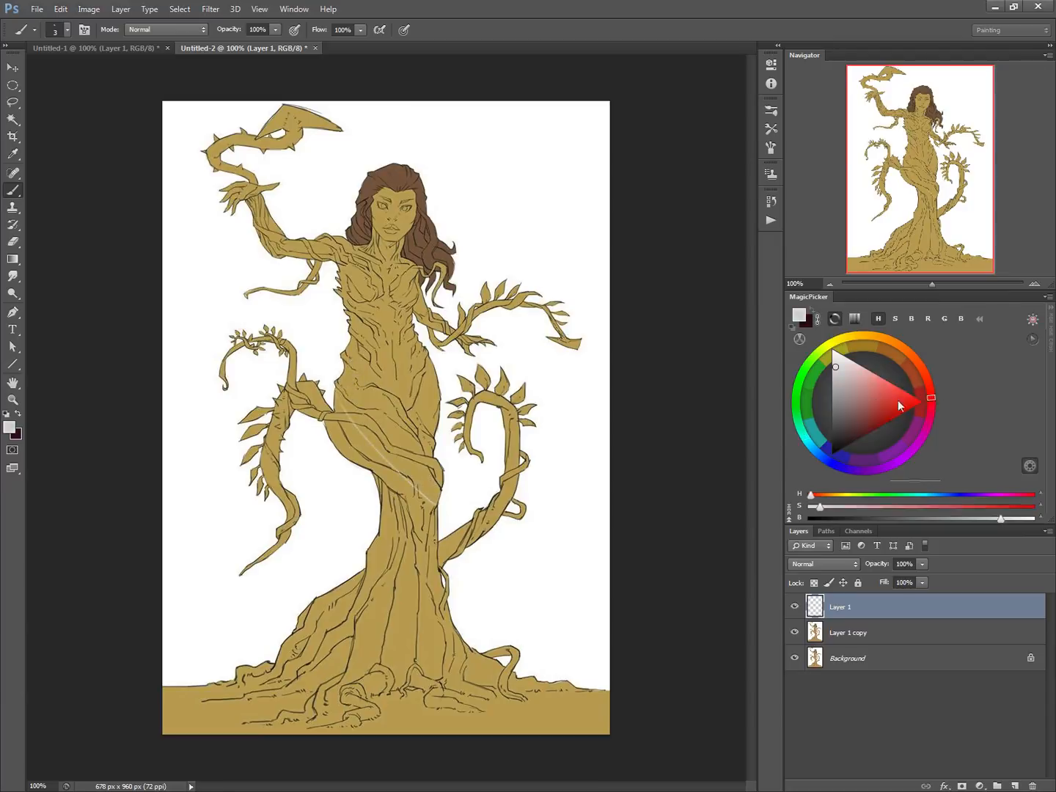
pyautogui.moveTo(898, 398); pyautogui.dragTo(935, 403)
pyautogui.moveTo(338, 399); pyautogui.dragTo(433, 505)
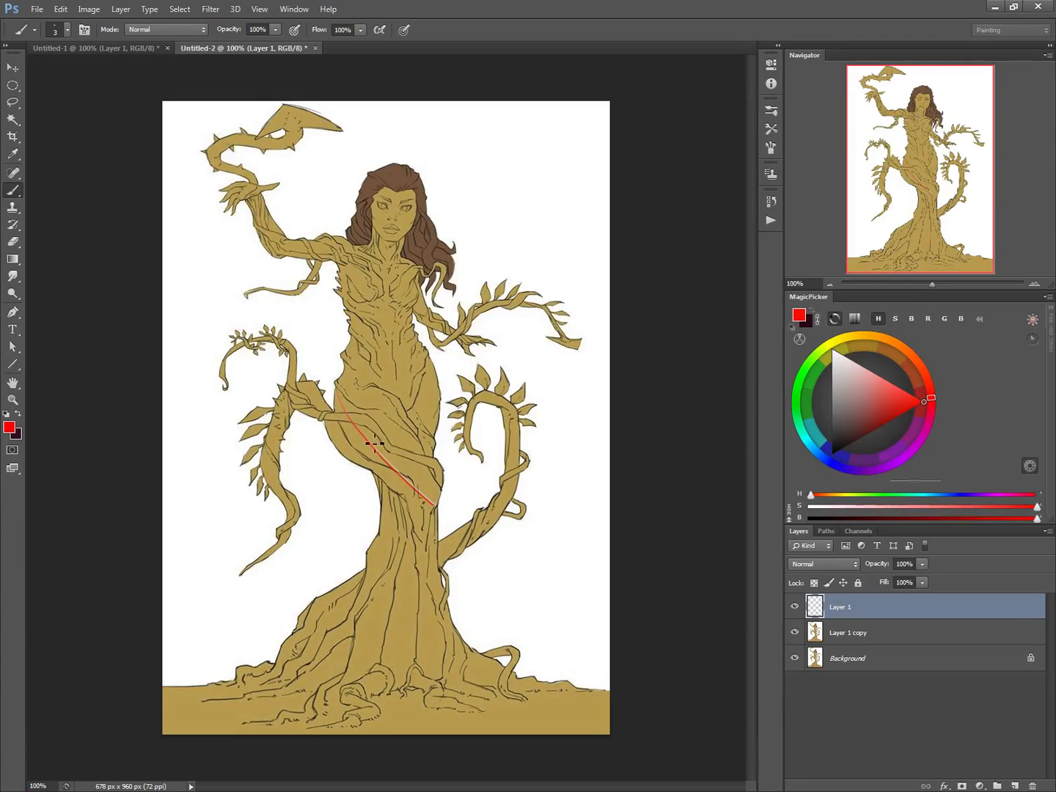
pyautogui.moveTo(342, 394)
pyautogui.mouseDown()
pyautogui.moveTo(435, 508)
pyautogui.moveTo(357, 624)
pyautogui.mouseUp()
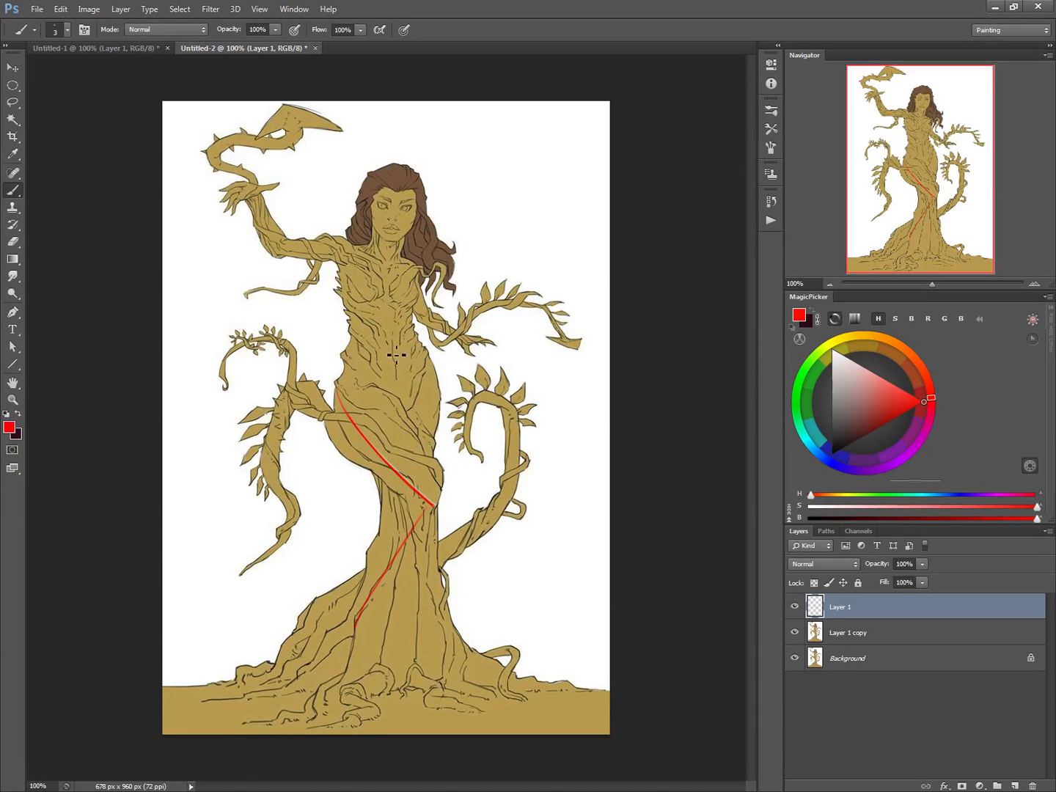
# Step: Sketch red gesture lines for the outer hip curve, the tilted pelvis, the torso's center and the sloping shoulders
pyautogui.moveTo(400, 354)
pyautogui.mouseDown()
pyautogui.moveTo(420, 372)
pyautogui.moveTo(426, 440)
pyautogui.mouseUp()
pyautogui.moveTo(417, 369); pyautogui.dragTo(350, 409)
pyautogui.moveTo(357, 255)
pyautogui.mouseDown()
pyautogui.moveTo(425, 296)
pyautogui.moveTo(339, 241)
pyautogui.moveTo(360, 286)
pyautogui.moveTo(376, 392)
pyautogui.mouseUp()
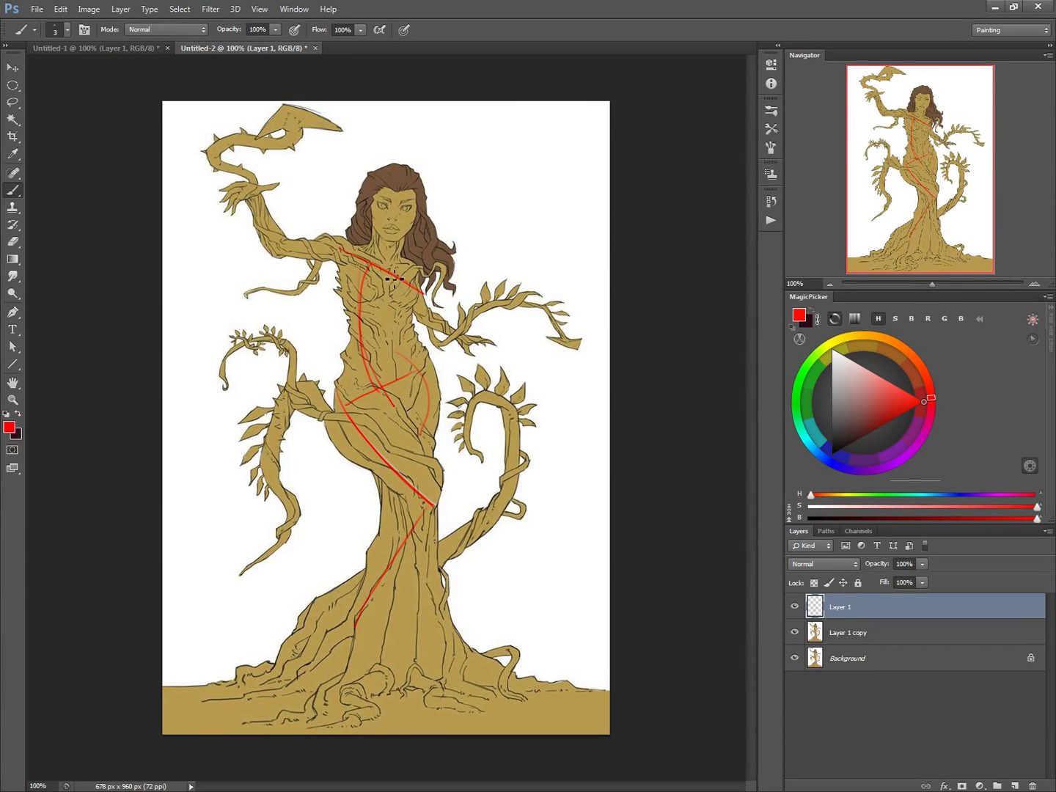
# Step: Erase the end of the red shoulder line nearest the hair
pyautogui.press('e')
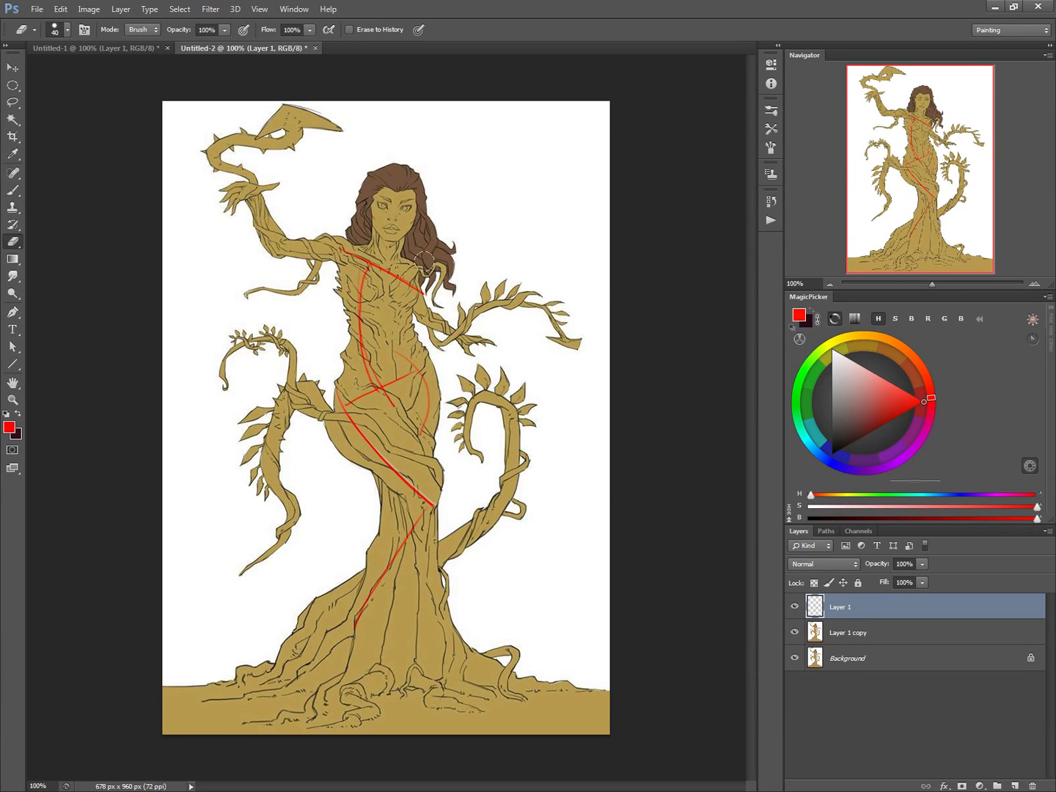
pyautogui.moveTo(422, 292); pyautogui.dragTo(399, 279)
pyautogui.press('b')
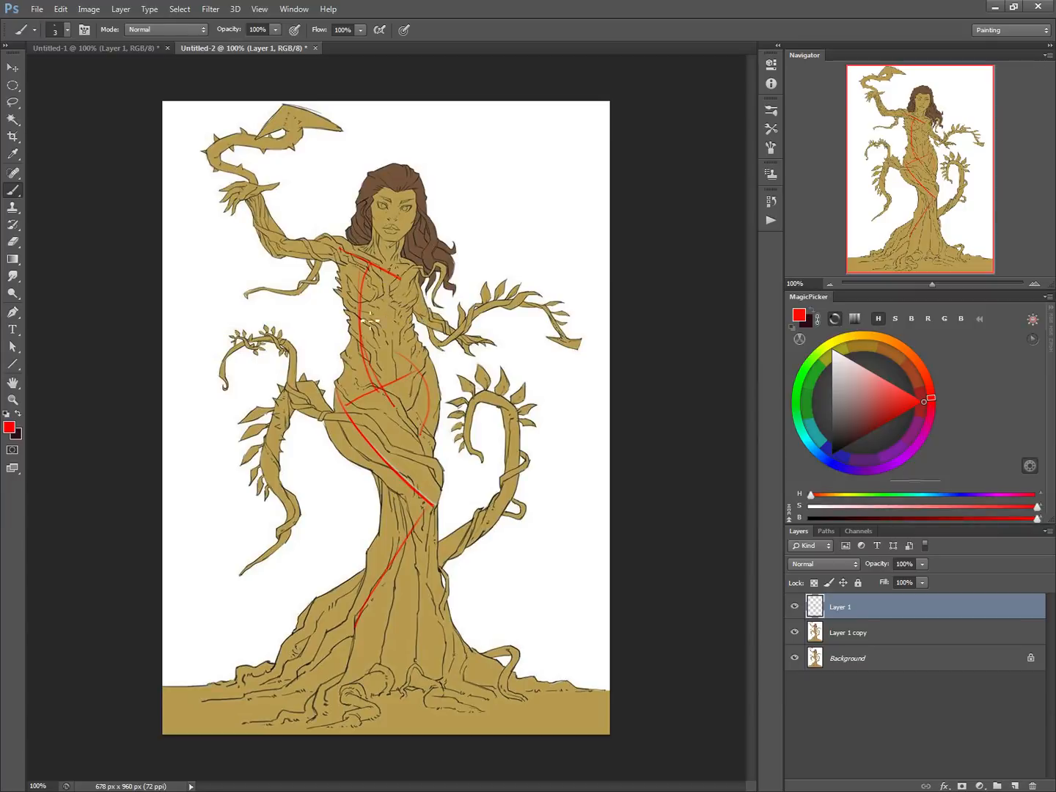
# Step: Sketch red circles for the ribcage and pelvis, and connect them with side contours running down to the thigh
pyautogui.moveTo(347, 251)
pyautogui.mouseDown()
pyautogui.moveTo(353, 323)
pyautogui.moveTo(405, 281)
pyautogui.moveTo(333, 283)
pyautogui.moveTo(380, 323)
pyautogui.moveTo(378, 248)
pyautogui.moveTo(355, 311)
pyautogui.moveTo(367, 269)
pyautogui.moveTo(403, 277)
pyautogui.moveTo(396, 268)
pyautogui.moveTo(343, 276)
pyautogui.moveTo(366, 327)
pyautogui.moveTo(392, 262)
pyautogui.mouseUp()
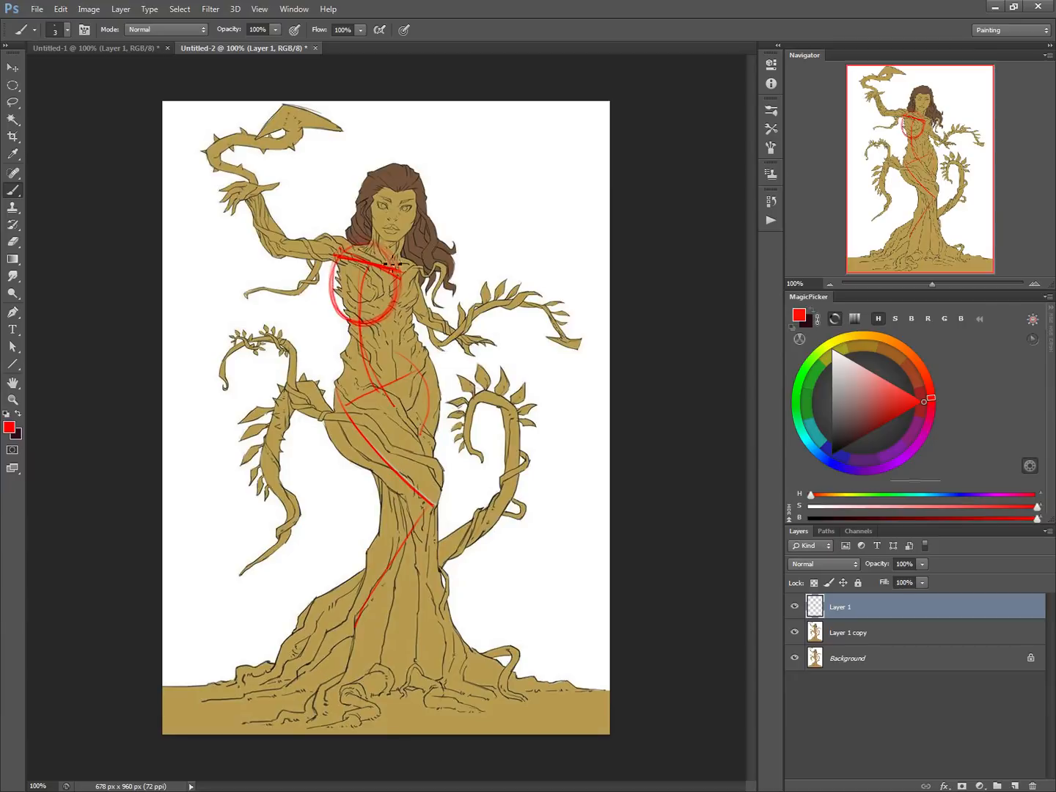
pyautogui.moveTo(404, 357)
pyautogui.mouseDown()
pyautogui.moveTo(355, 420)
pyautogui.moveTo(346, 397)
pyautogui.moveTo(436, 368)
pyautogui.moveTo(369, 413)
pyautogui.moveTo(419, 361)
pyautogui.moveTo(356, 436)
pyautogui.moveTo(398, 350)
pyautogui.moveTo(387, 448)
pyautogui.moveTo(396, 346)
pyautogui.moveTo(432, 426)
pyautogui.mouseUp()
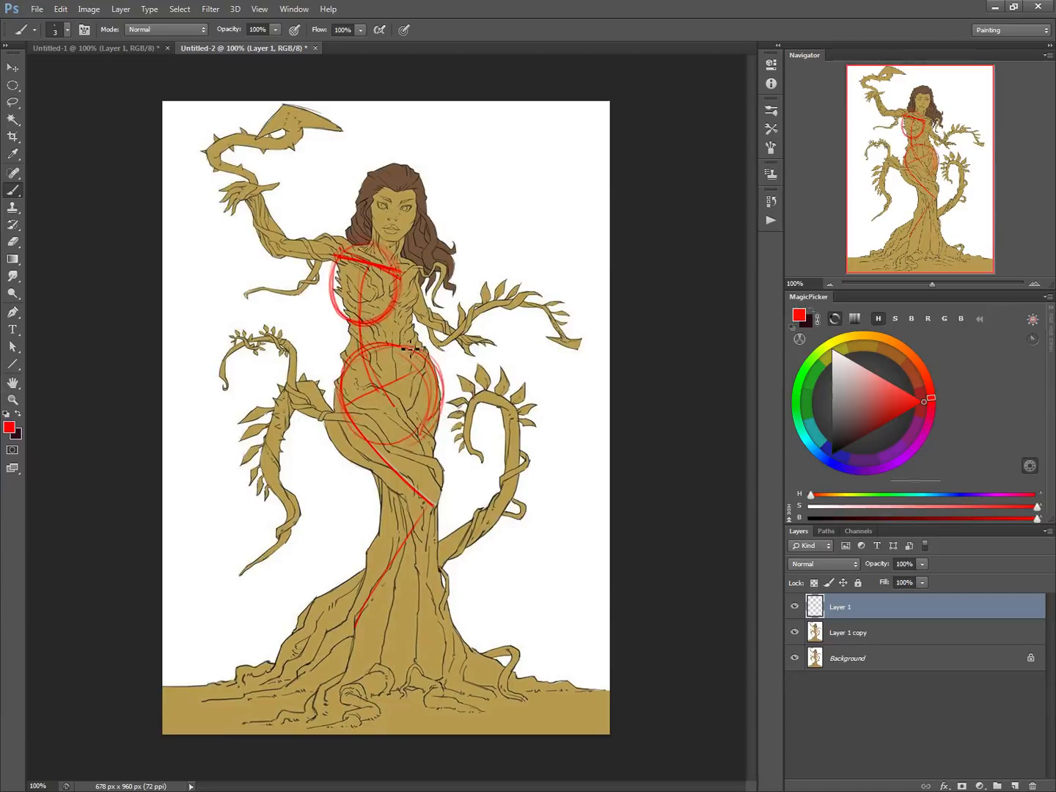
pyautogui.moveTo(398, 308)
pyautogui.mouseDown()
pyautogui.moveTo(392, 345)
pyautogui.moveTo(439, 369)
pyautogui.mouseUp()
pyautogui.moveTo(330, 285); pyautogui.dragTo(339, 387)
pyautogui.moveTo(330, 285); pyautogui.dragTo(343, 411)
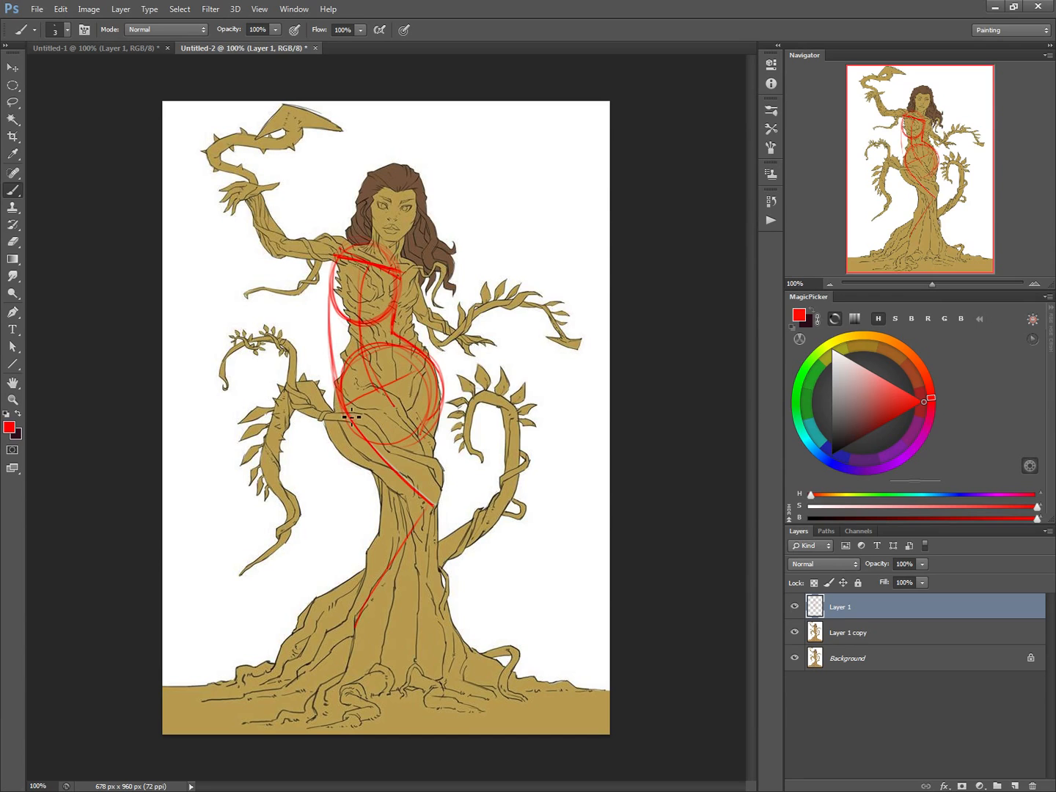
pyautogui.moveTo(326, 300)
pyautogui.mouseDown()
pyautogui.moveTo(343, 422)
pyautogui.moveTo(412, 506)
pyautogui.mouseUp()
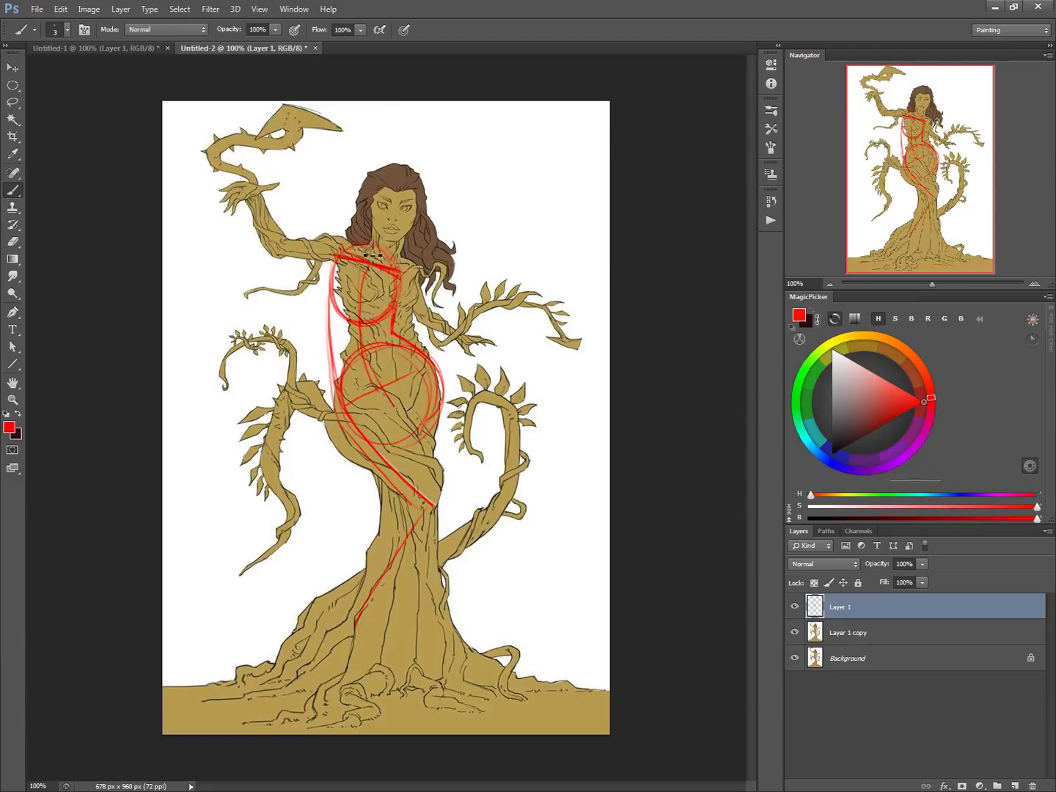
# Step: Redraw the red center line of the chest, cleaning up with the eraser, and sketch the breast shapes on both sides
pyautogui.moveTo(372, 266); pyautogui.dragTo(370, 320)
pyautogui.press('e')
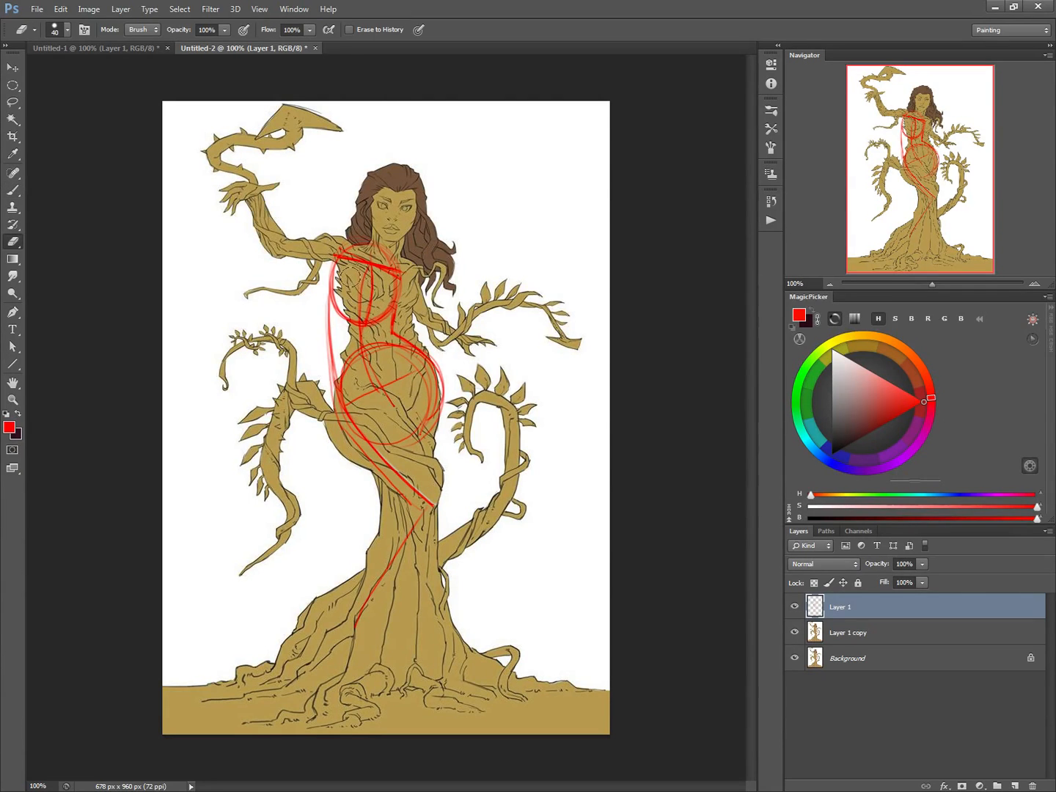
pyautogui.press('b')
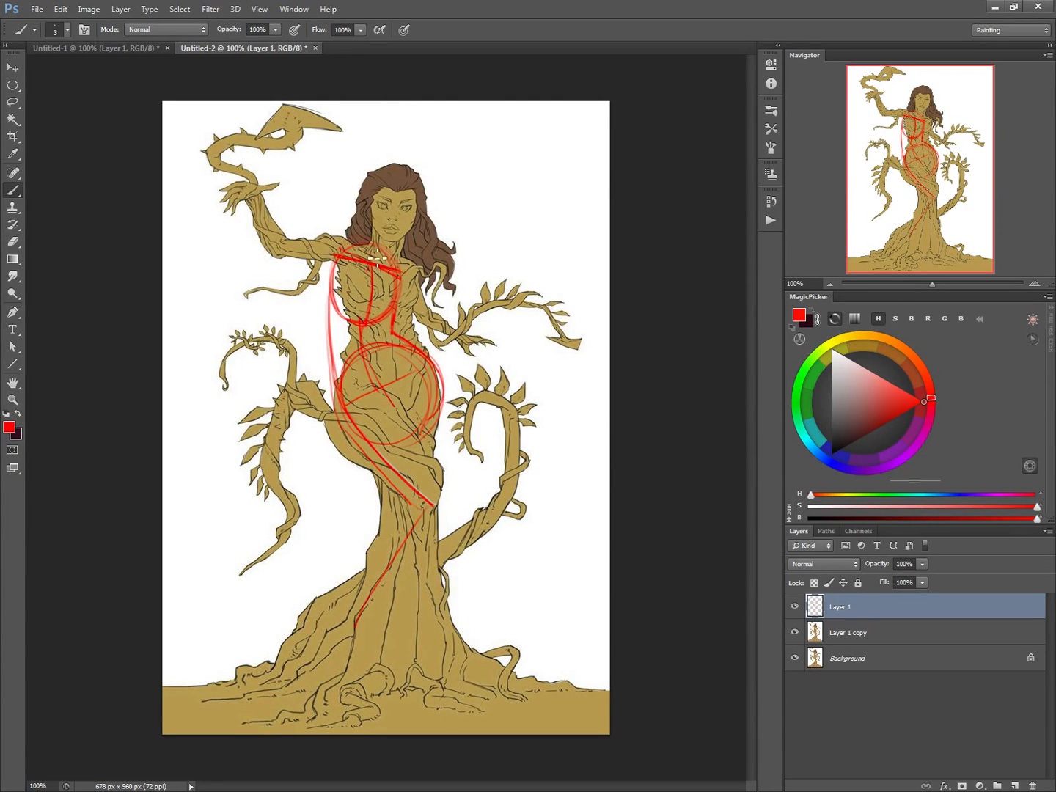
pyautogui.moveTo(380, 256)
pyautogui.mouseDown()
pyautogui.moveTo(373, 326)
pyautogui.moveTo(379, 293)
pyautogui.moveTo(371, 322)
pyautogui.mouseUp()
pyautogui.moveTo(389, 274)
pyautogui.mouseDown()
pyautogui.moveTo(405, 308)
pyautogui.moveTo(366, 293)
pyautogui.moveTo(373, 282)
pyautogui.moveTo(368, 304)
pyautogui.moveTo(340, 284)
pyautogui.moveTo(363, 314)
pyautogui.moveTo(374, 286)
pyautogui.mouseUp()
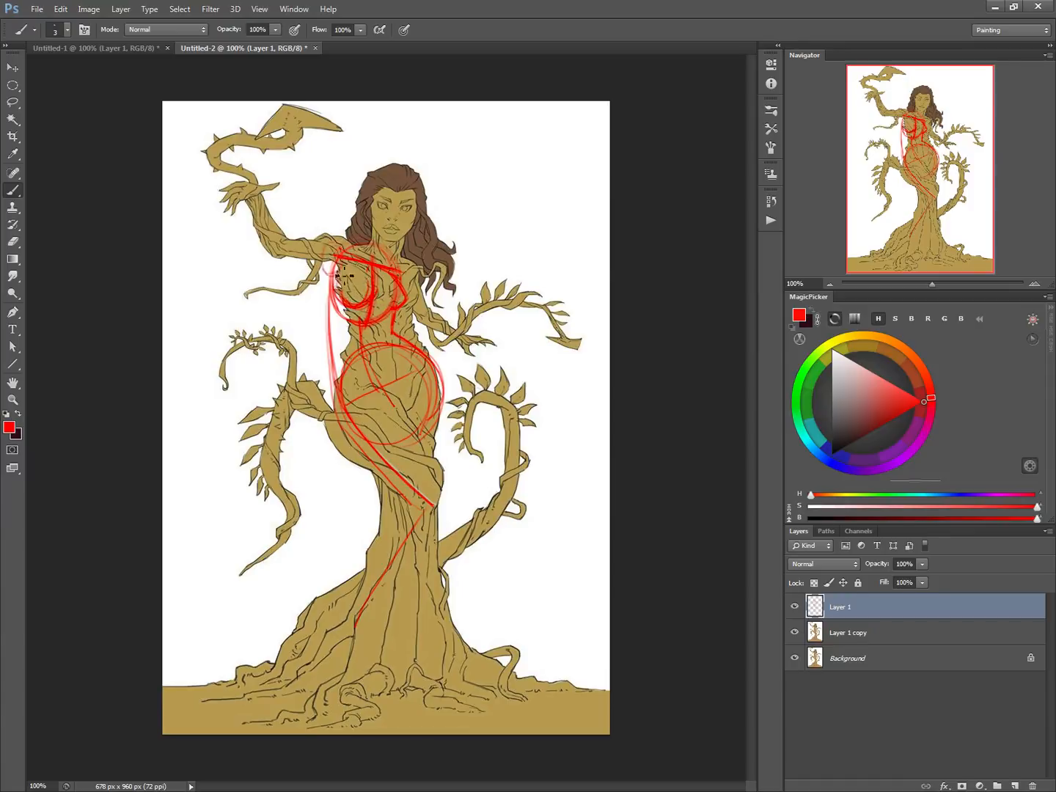
# Step: Sketch red construction lines for the raised arm and for the lowered arm with its hand
pyautogui.moveTo(336, 242); pyautogui.dragTo(255, 242)
pyautogui.moveTo(314, 268)
pyautogui.mouseDown()
pyautogui.moveTo(297, 241)
pyautogui.moveTo(297, 262)
pyautogui.moveTo(272, 187)
pyautogui.moveTo(296, 262)
pyautogui.mouseUp()
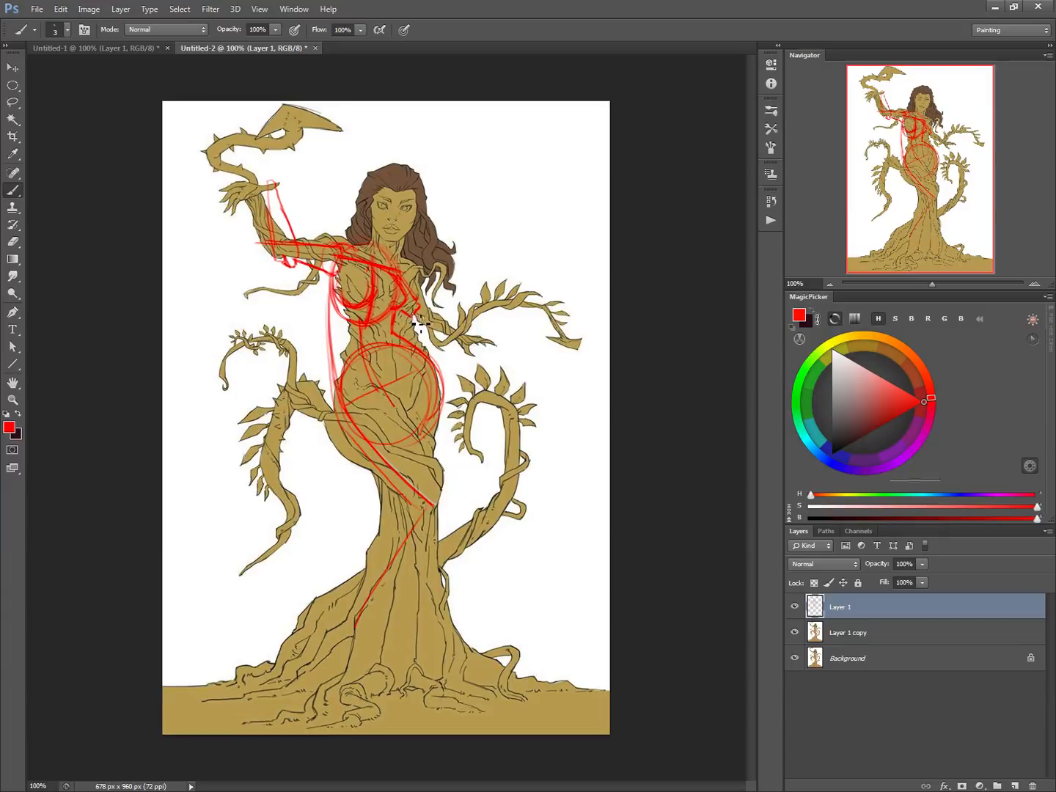
pyautogui.keyDown('shift'); pyautogui.click(483, 321); pyautogui.keyUp('shift')
pyautogui.moveTo(497, 330)
pyautogui.mouseDown()
pyautogui.moveTo(464, 336)
pyautogui.moveTo(459, 306)
pyautogui.moveTo(512, 350)
pyautogui.moveTo(472, 343)
pyautogui.moveTo(495, 358)
pyautogui.mouseUp()
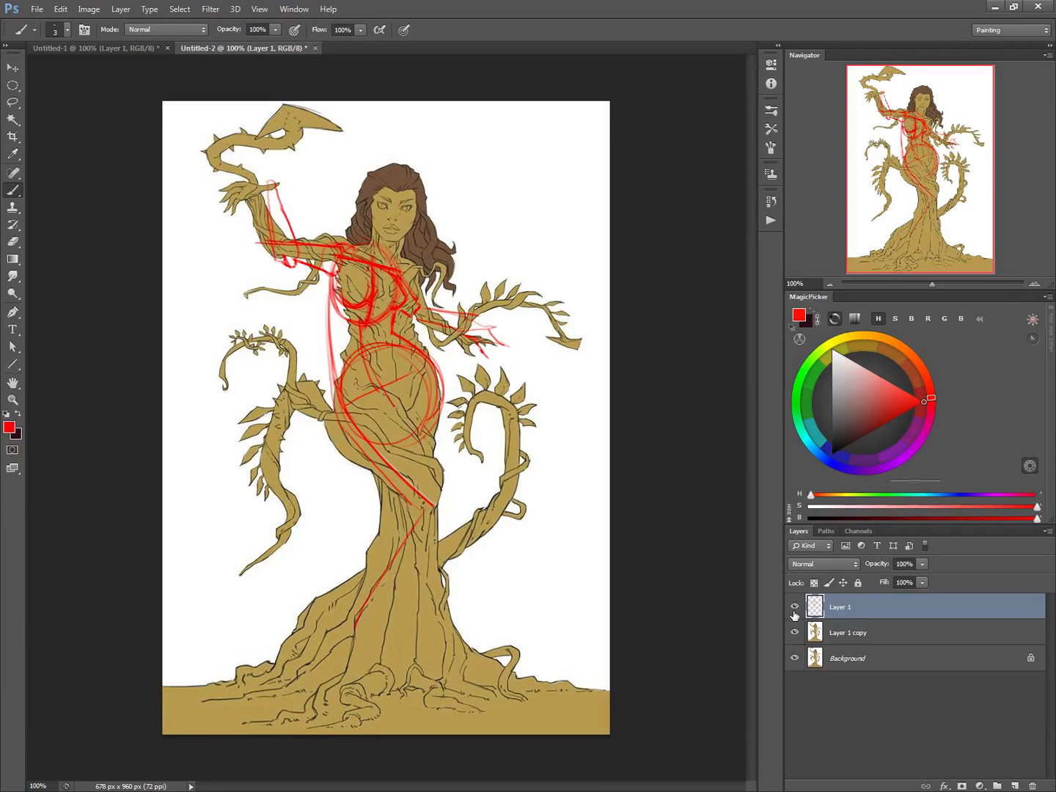
# Step: Hide Layer 1 and add a new empty layer above it
pyautogui.click(796, 609)
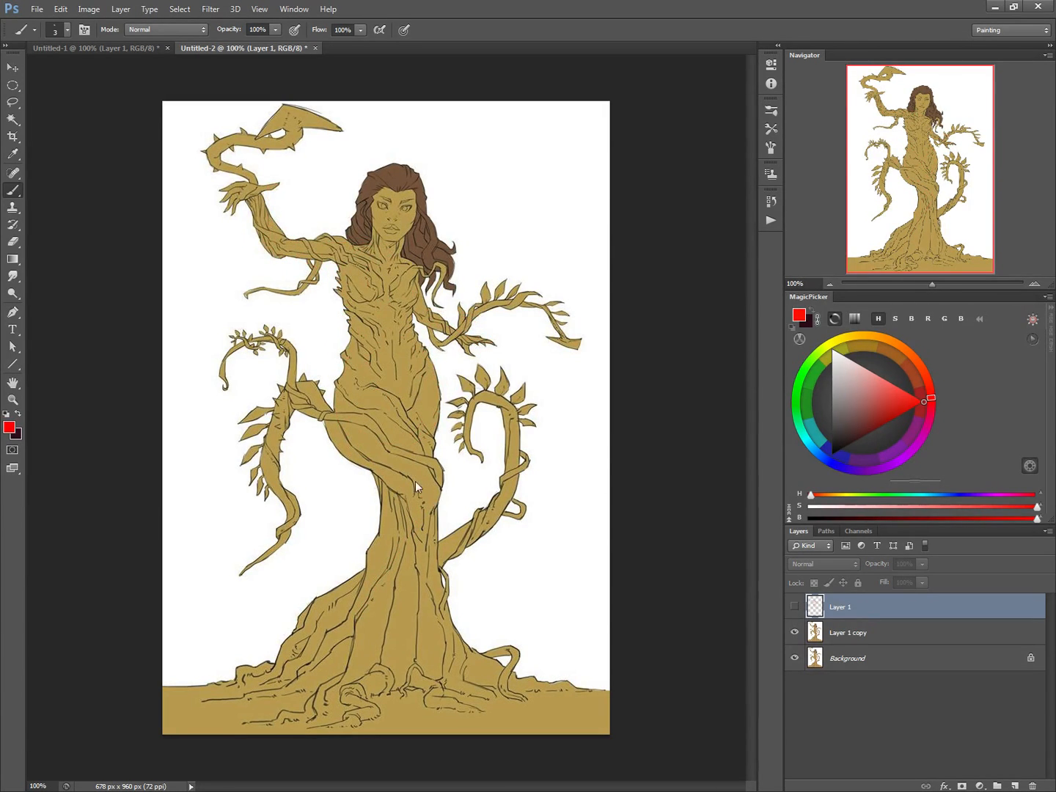
pyautogui.hotkey('ctrl', 'shift', 'n')
pyautogui.click(504, 220)
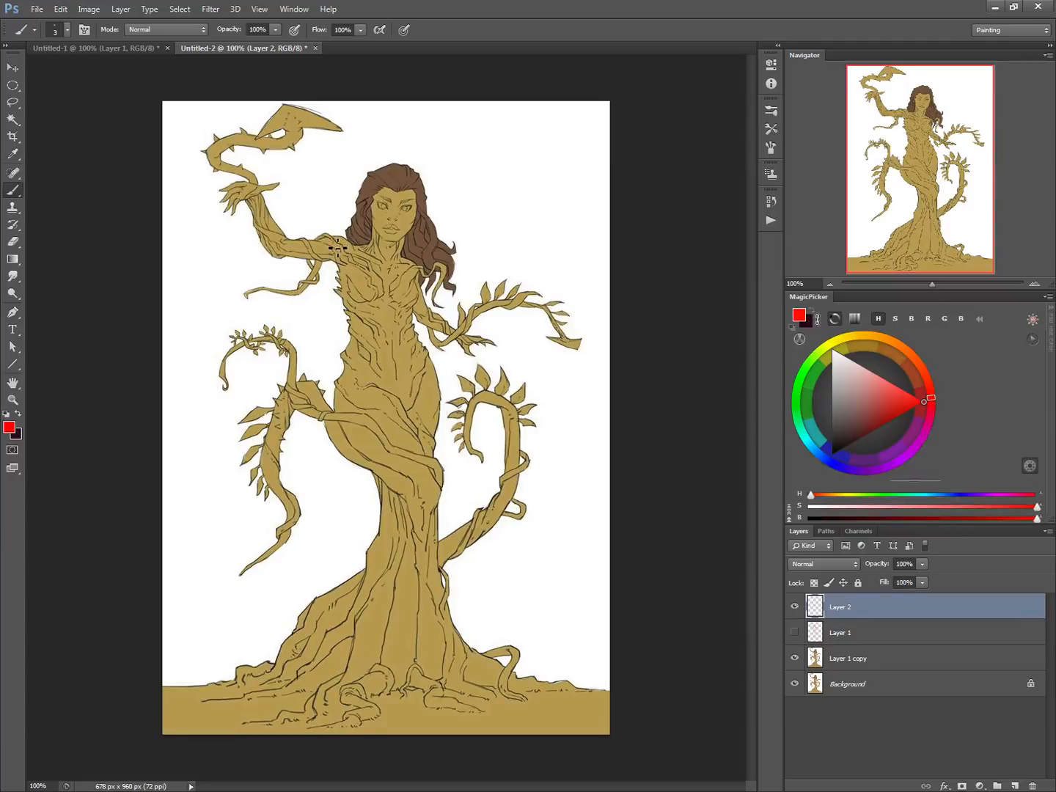
# Step: Sketch red vine loops hanging under the raised upper arm and vine lines wrapping across the hips
pyautogui.moveTo(292, 246)
pyautogui.mouseDown()
pyautogui.moveTo(334, 275)
pyautogui.moveTo(300, 264)
pyautogui.moveTo(297, 244)
pyautogui.moveTo(314, 294)
pyautogui.moveTo(333, 246)
pyautogui.moveTo(291, 243)
pyautogui.moveTo(265, 274)
pyautogui.moveTo(193, 281)
pyautogui.mouseUp()
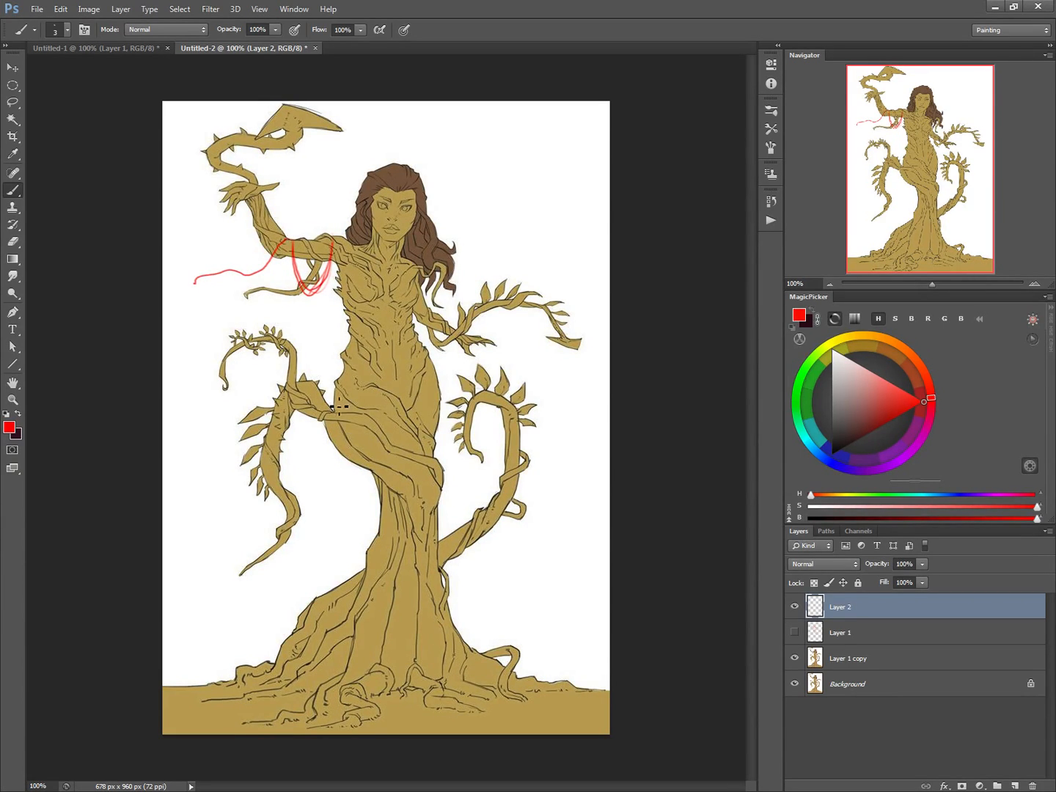
pyautogui.moveTo(329, 398)
pyautogui.mouseDown()
pyautogui.moveTo(331, 419)
pyautogui.moveTo(323, 413)
pyautogui.mouseUp()
pyautogui.moveTo(424, 466)
pyautogui.mouseDown()
pyautogui.moveTo(410, 441)
pyautogui.moveTo(331, 402)
pyautogui.mouseUp()
pyautogui.moveTo(423, 442)
pyautogui.mouseDown()
pyautogui.moveTo(392, 410)
pyautogui.moveTo(309, 385)
pyautogui.mouseUp()
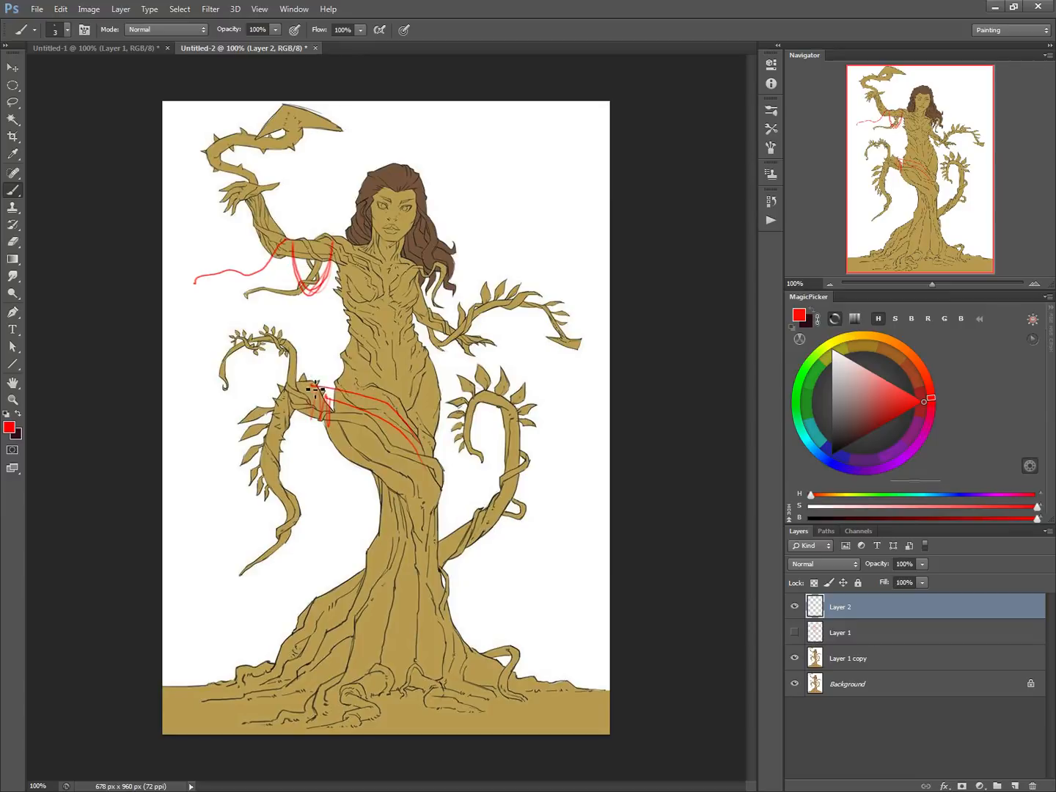
# Step: Erase the scribbled strokes beside the hip and sketch the hip vine flowing outward into the upper and hanging branches
pyautogui.press('e')
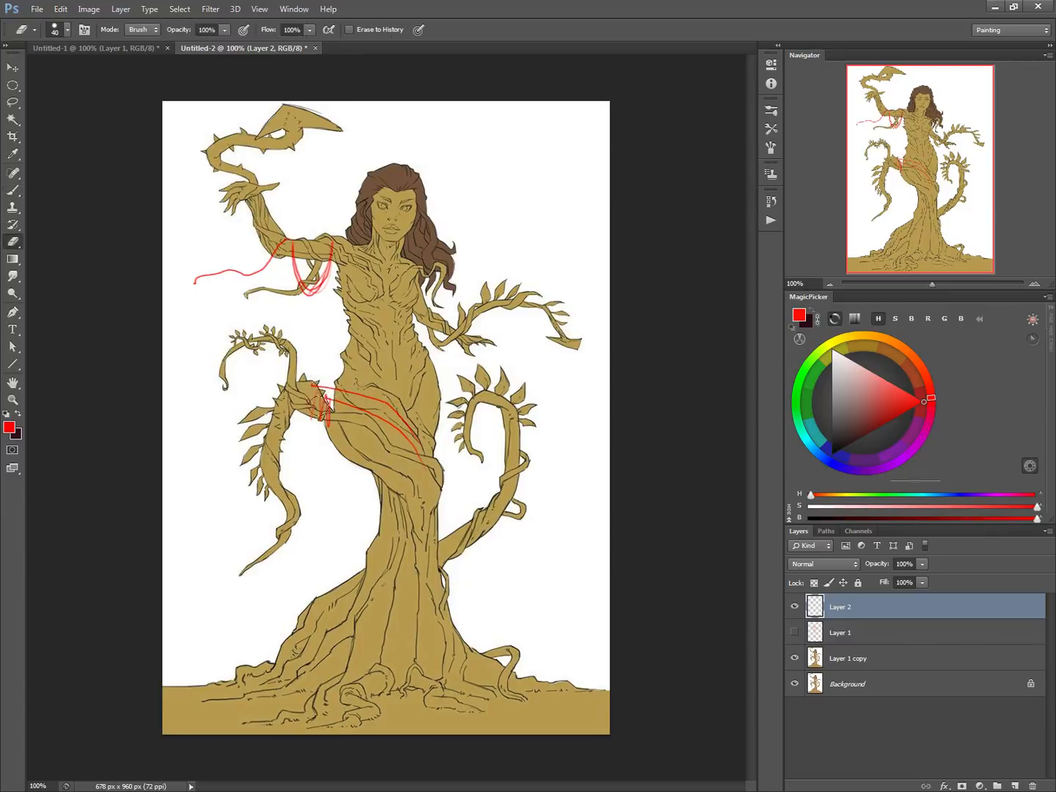
pyautogui.moveTo(327, 404); pyautogui.dragTo(319, 429)
pyautogui.press('b')
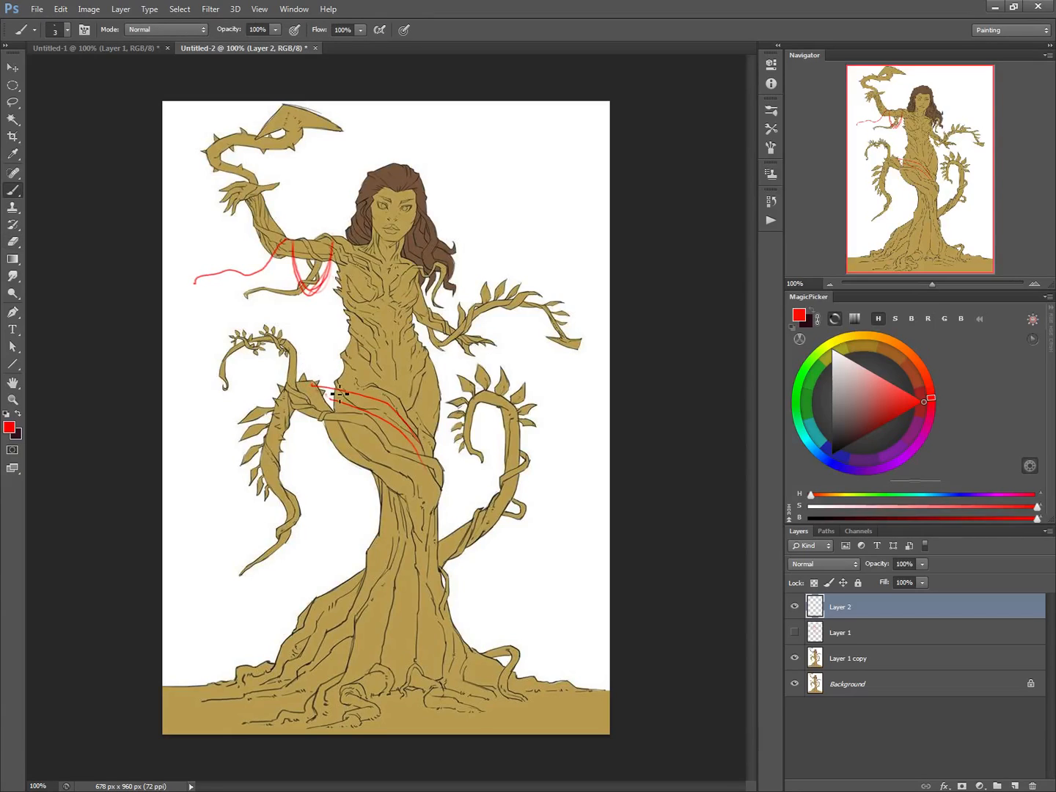
pyautogui.moveTo(418, 440)
pyautogui.mouseDown()
pyautogui.moveTo(355, 393)
pyautogui.moveTo(303, 381)
pyautogui.mouseUp()
pyautogui.moveTo(304, 382)
pyautogui.mouseDown()
pyautogui.moveTo(294, 343)
pyautogui.moveTo(206, 347)
pyautogui.mouseUp()
pyautogui.moveTo(307, 382); pyautogui.dragTo(275, 417)
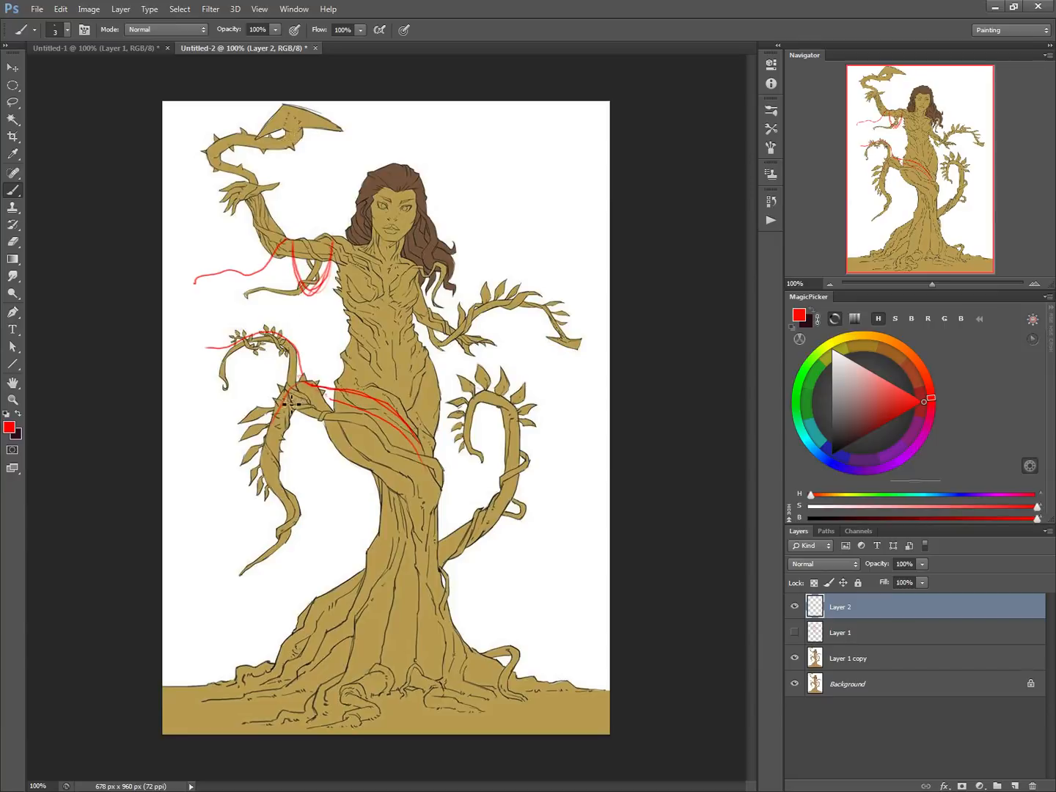
# Step: Sketch angular red bends along the hanging branch beside the hip, and erase the zigzag near its lower end
pyautogui.moveTo(314, 384); pyautogui.dragTo(260, 449)
pyautogui.moveTo(302, 394)
pyautogui.mouseDown()
pyautogui.moveTo(274, 454)
pyautogui.moveTo(252, 469)
pyautogui.moveTo(300, 464)
pyautogui.moveTo(332, 484)
pyautogui.mouseUp()
pyautogui.moveTo(267, 462)
pyautogui.mouseDown()
pyautogui.moveTo(315, 487)
pyautogui.moveTo(291, 528)
pyautogui.moveTo(266, 516)
pyautogui.moveTo(281, 521)
pyautogui.mouseUp()
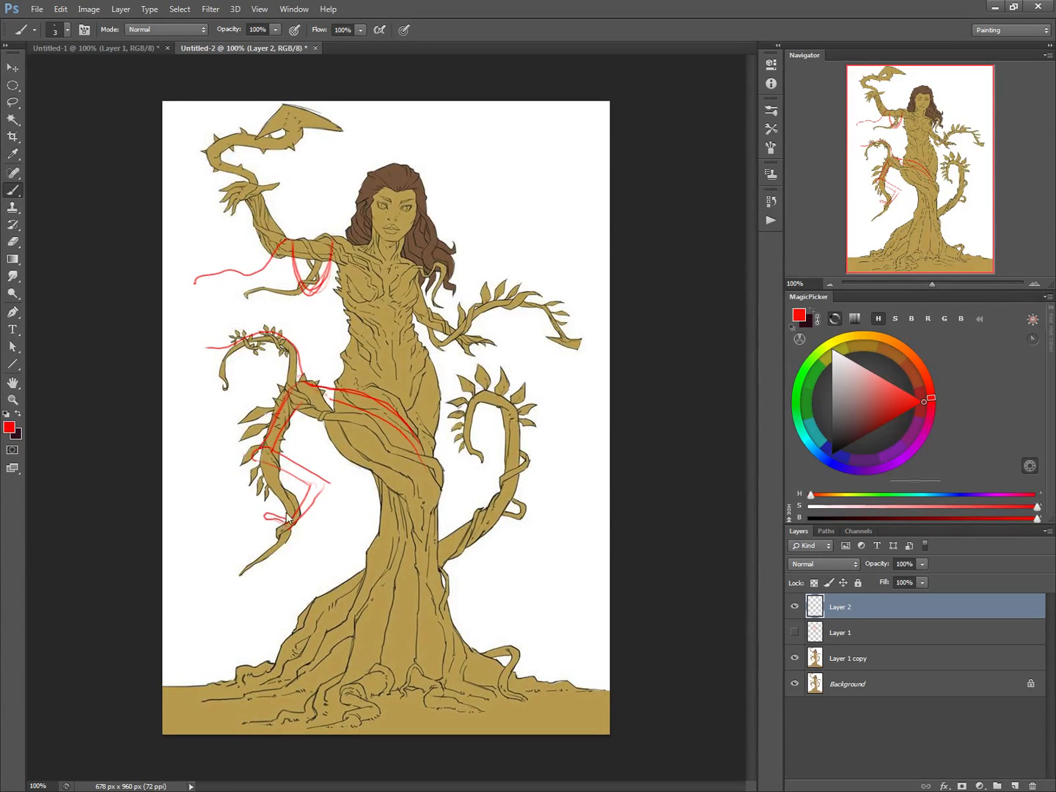
pyautogui.press('e')
pyautogui.moveTo(321, 481); pyautogui.dragTo(265, 515)
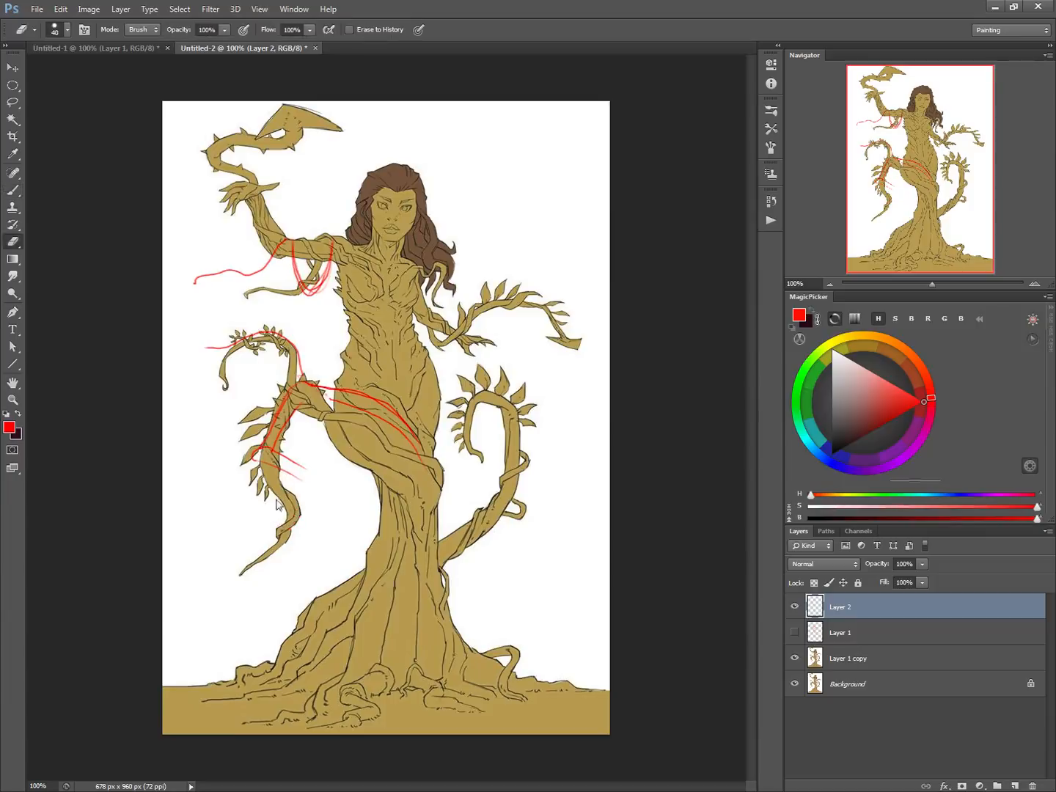
pyautogui.press('b')
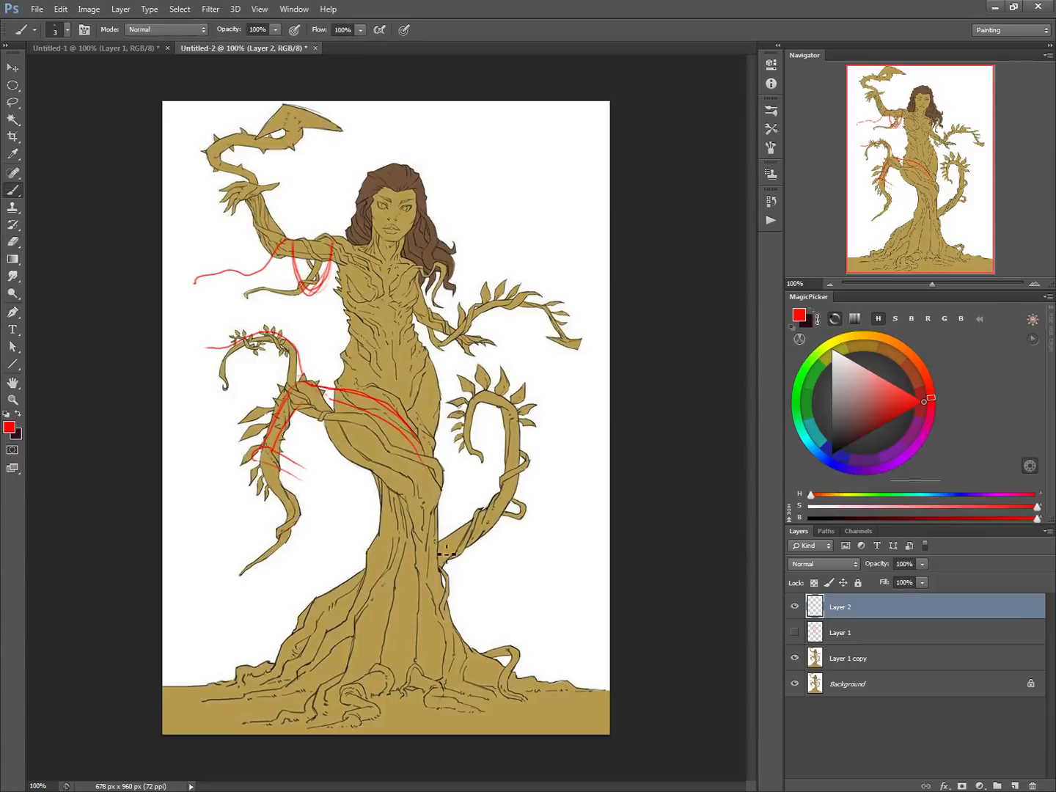
# Step: Sketch red lines along the curled branch beside the trunk and a hanging loop near its base
pyautogui.moveTo(475, 546); pyautogui.dragTo(517, 439)
pyautogui.moveTo(490, 514)
pyautogui.mouseDown()
pyautogui.moveTo(488, 562)
pyautogui.moveTo(479, 572)
pyautogui.moveTo(458, 560)
pyautogui.mouseUp()
pyautogui.moveTo(490, 524)
pyautogui.mouseDown()
pyautogui.moveTo(472, 573)
pyautogui.moveTo(451, 550)
pyautogui.mouseUp()
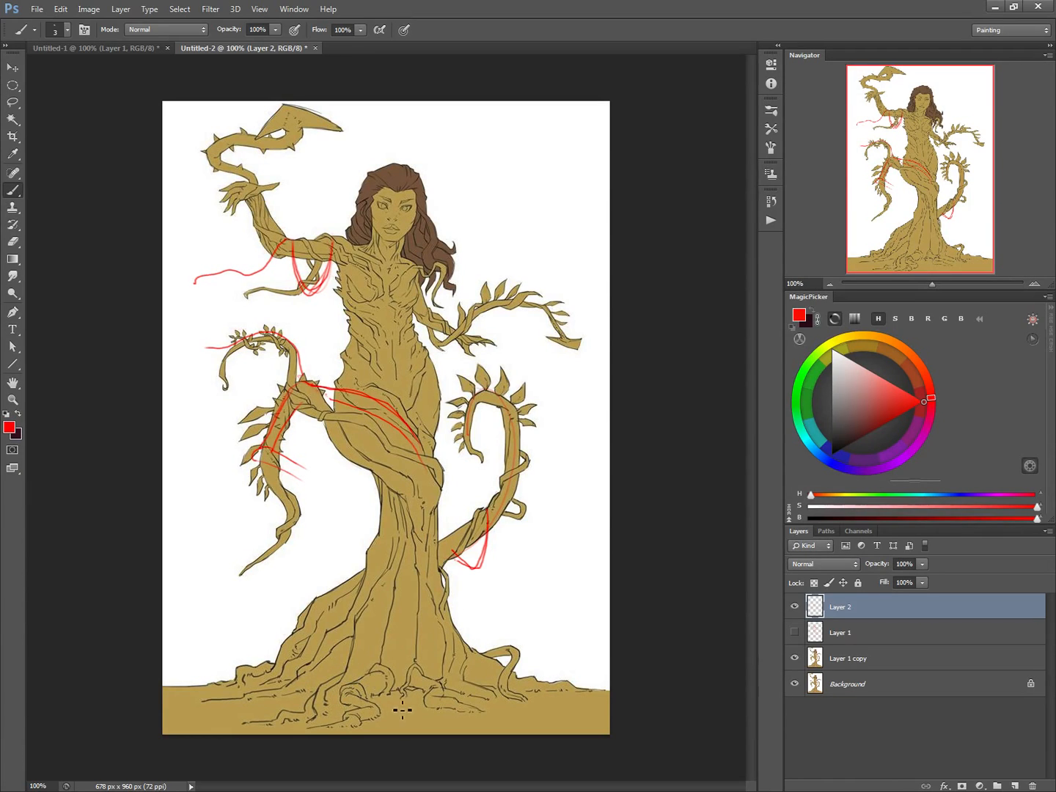
# Step: Sketch red root strokes across the base of the trunk and extra branches sprouting outward on both sides
pyautogui.moveTo(339, 691)
pyautogui.mouseDown()
pyautogui.moveTo(314, 642)
pyautogui.moveTo(331, 671)
pyautogui.moveTo(323, 679)
pyautogui.moveTo(345, 696)
pyautogui.mouseUp()
pyautogui.moveTo(323, 636)
pyautogui.mouseDown()
pyautogui.moveTo(339, 656)
pyautogui.moveTo(341, 689)
pyautogui.moveTo(443, 632)
pyautogui.moveTo(490, 619)
pyautogui.mouseUp()
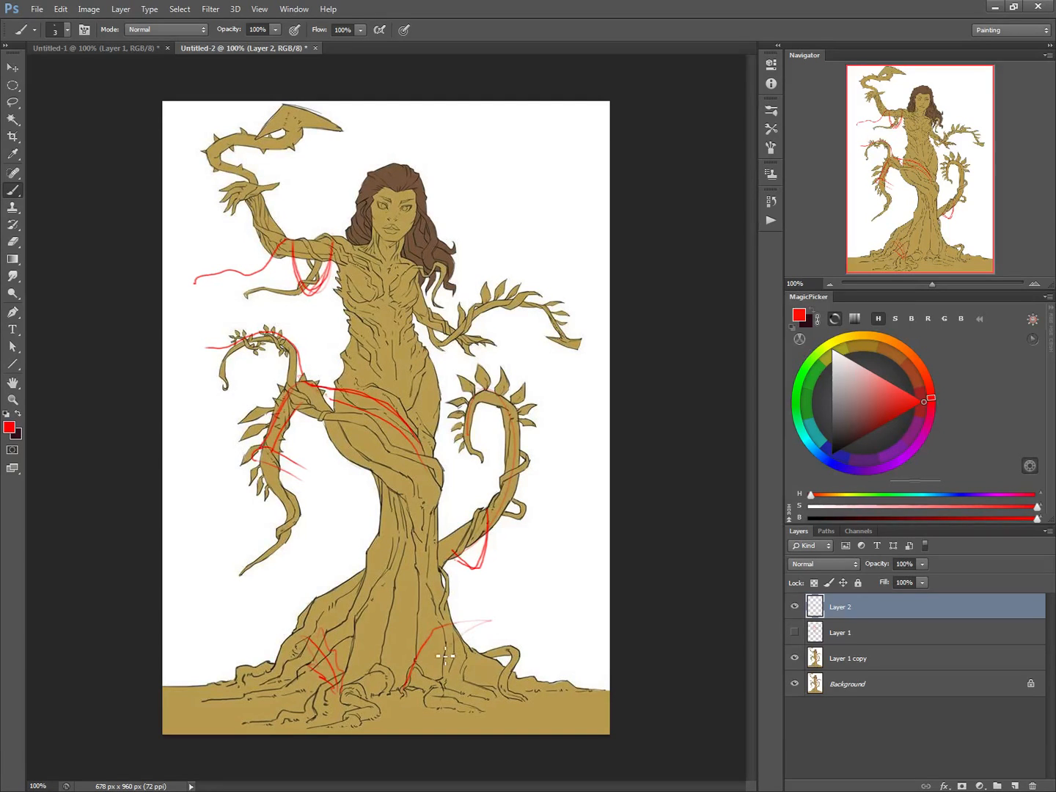
pyautogui.moveTo(395, 687)
pyautogui.mouseDown()
pyautogui.moveTo(356, 660)
pyautogui.moveTo(373, 660)
pyautogui.mouseUp()
pyautogui.moveTo(307, 627)
pyautogui.mouseDown()
pyautogui.moveTo(256, 606)
pyautogui.moveTo(282, 631)
pyautogui.moveTo(218, 639)
pyautogui.moveTo(261, 663)
pyautogui.mouseUp()
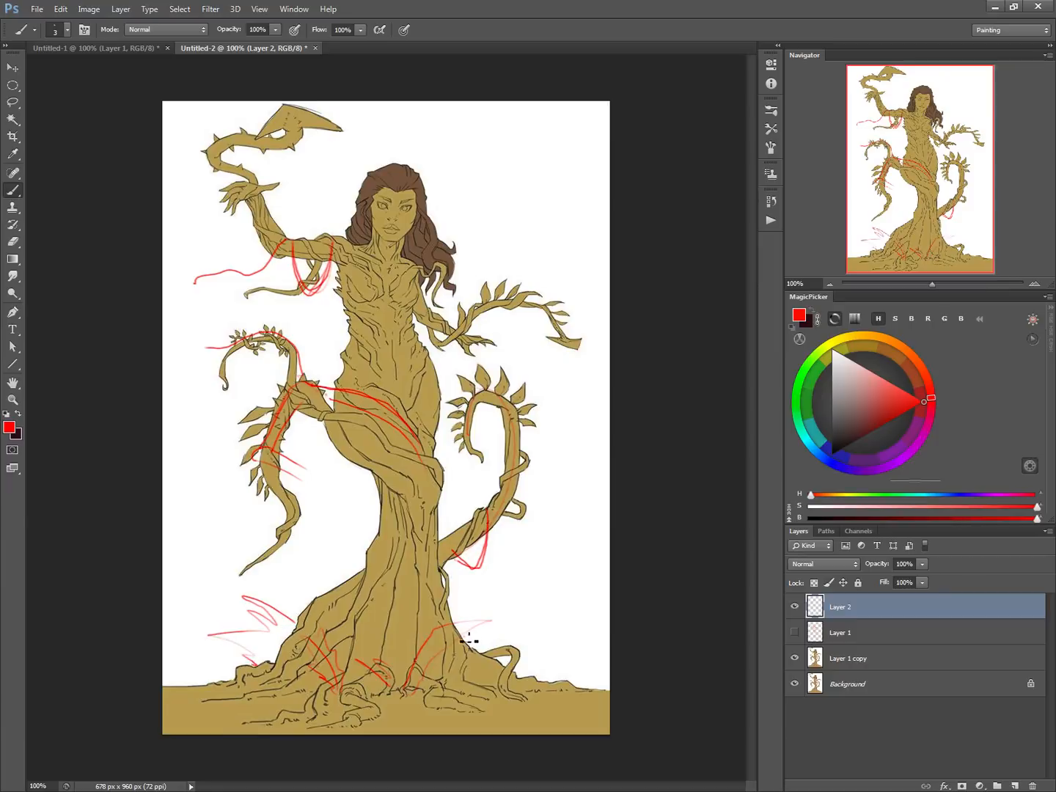
pyautogui.moveTo(471, 624)
pyautogui.mouseDown()
pyautogui.moveTo(511, 620)
pyautogui.moveTo(503, 640)
pyautogui.moveTo(538, 660)
pyautogui.mouseUp()
pyautogui.moveTo(468, 603); pyautogui.dragTo(464, 621)
# Step: Sketch red knots on the curled branch and at the collarbone, and erase the stray strokes below the collarbone
pyautogui.moveTo(513, 404)
pyautogui.mouseDown()
pyautogui.moveTo(518, 415)
pyautogui.moveTo(517, 394)
pyautogui.moveTo(530, 425)
pyautogui.moveTo(515, 405)
pyautogui.mouseUp()
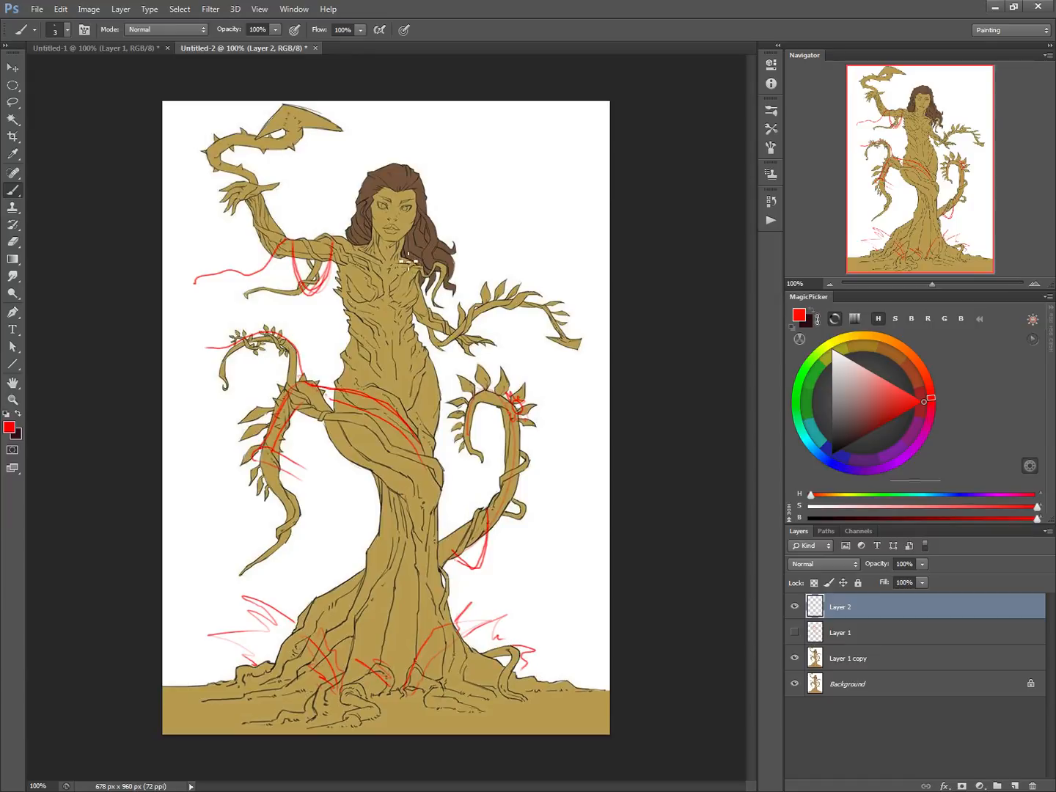
pyautogui.moveTo(411, 275)
pyautogui.mouseDown()
pyautogui.moveTo(396, 253)
pyautogui.moveTo(407, 260)
pyautogui.mouseUp()
pyautogui.moveTo(413, 288); pyautogui.dragTo(420, 308)
pyautogui.press('e')
pyautogui.moveTo(402, 293); pyautogui.dragTo(413, 295)
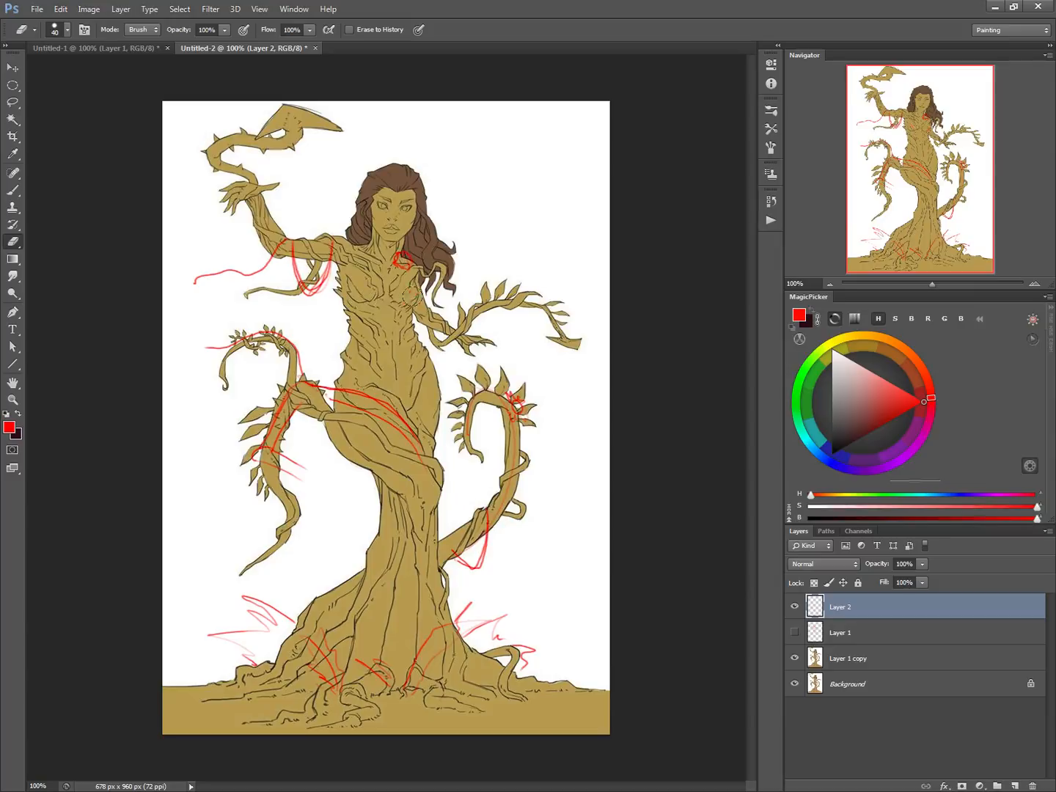
pyautogui.press('b')
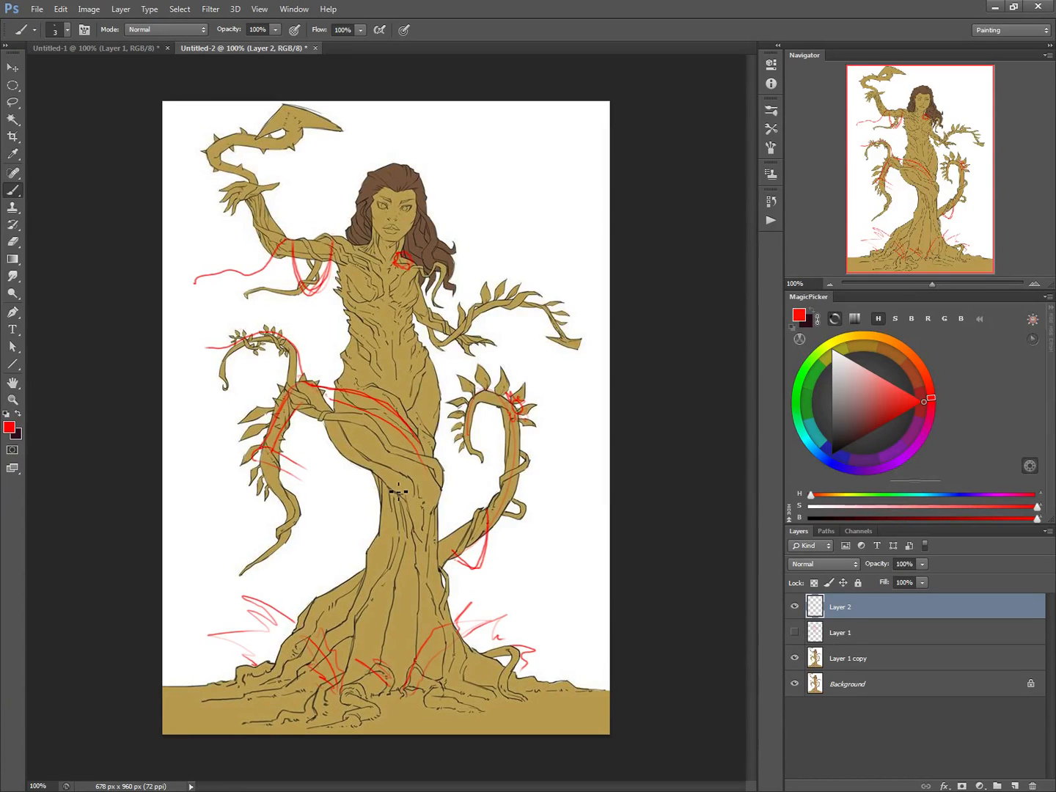
# Step: Show Layer 1 with the body construction sketch again
pyautogui.click(794, 632)
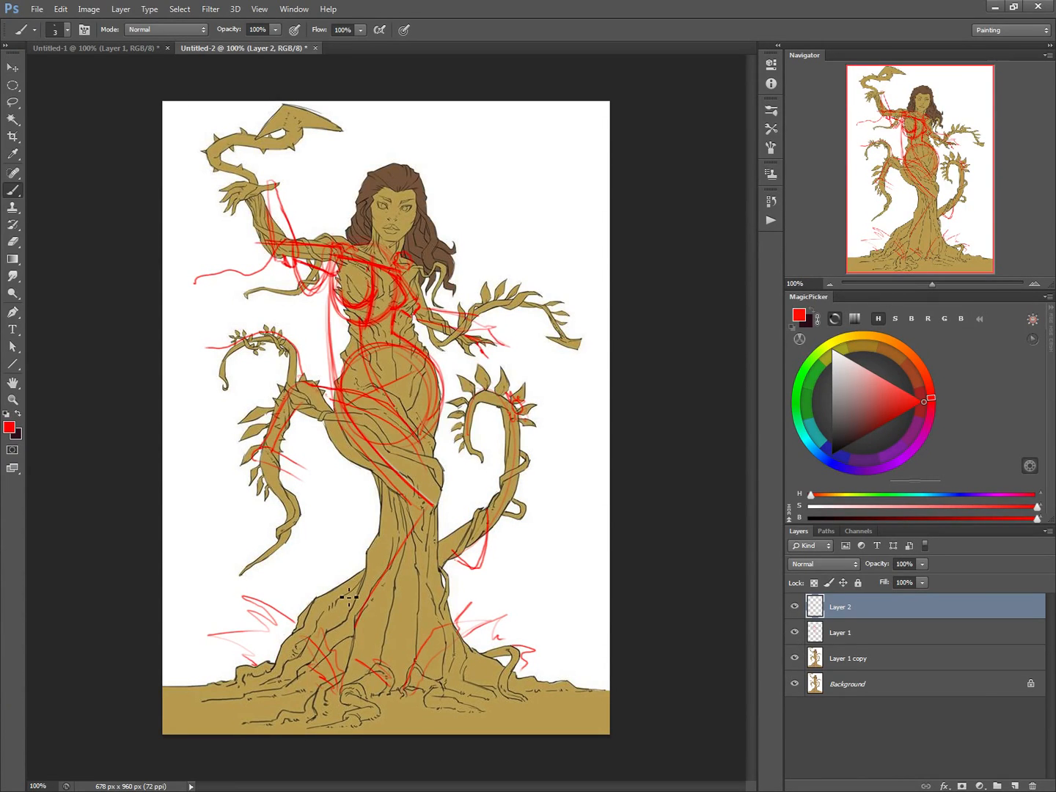